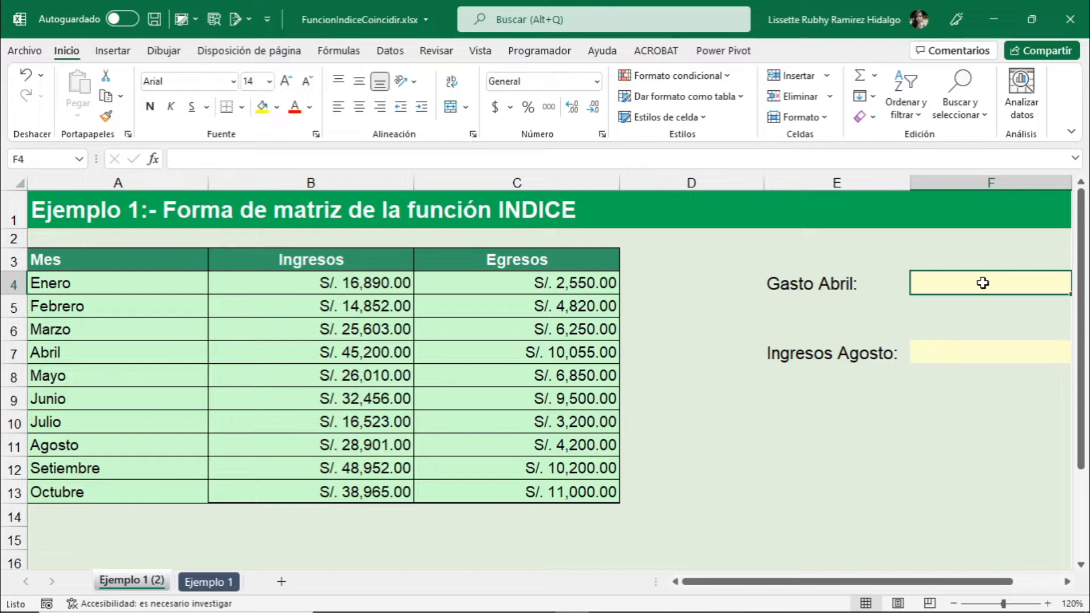
Insert the lookup function INDICE in its matriz;núm_fila;núm_columna form into the Gasto Abril cell F4, with A4:C13 as the matrix.
{"action": "left_click", "coordinate": [153, 160]}
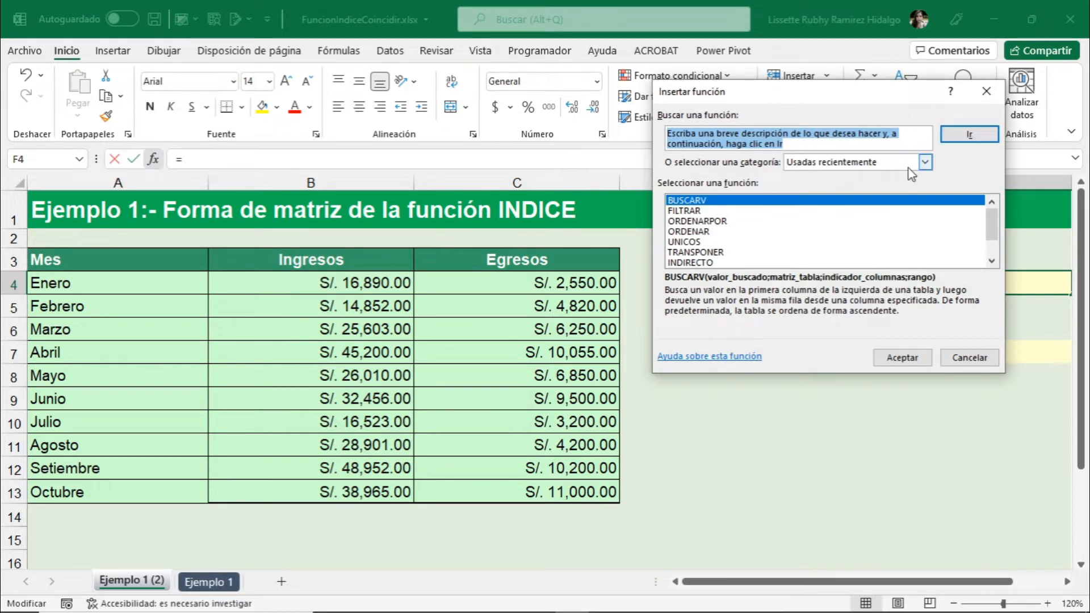
{"action": "left_click", "coordinate": [924, 163]}
{"action": "left_click", "coordinate": [850, 239]}
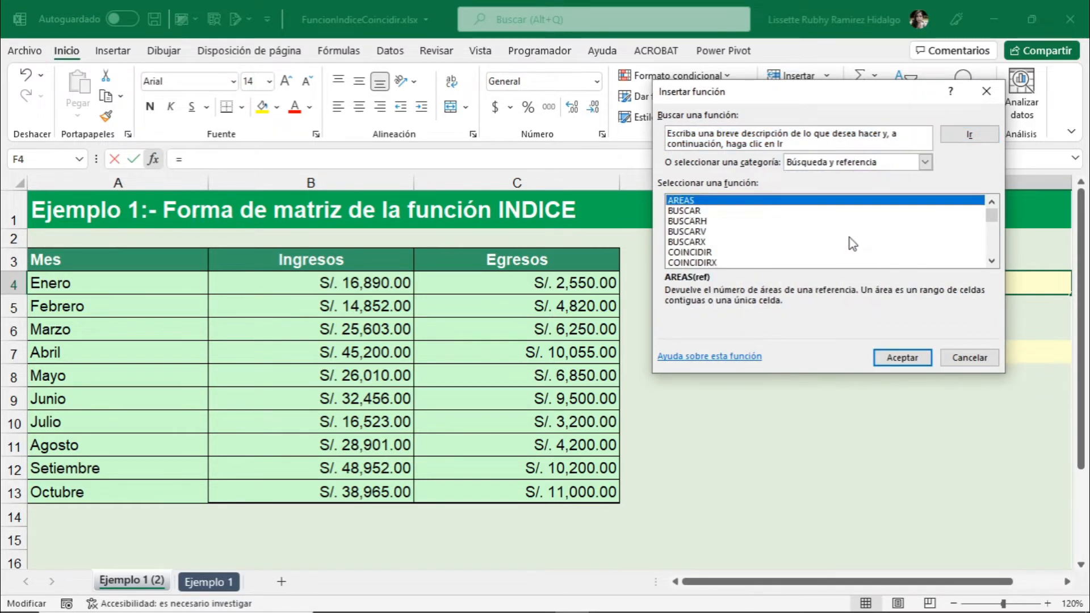
{"action": "scroll", "coordinate": [748, 237], "scroll_direction": "down", "scroll_amount": 5}
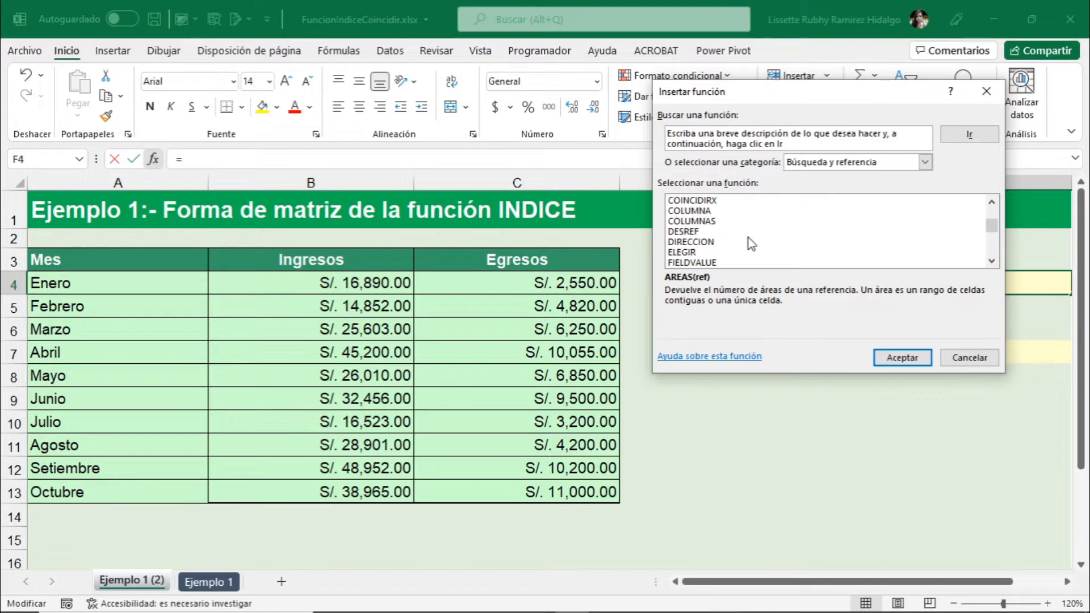
{"action": "scroll", "coordinate": [748, 238], "scroll_direction": "down", "scroll_amount": 1}
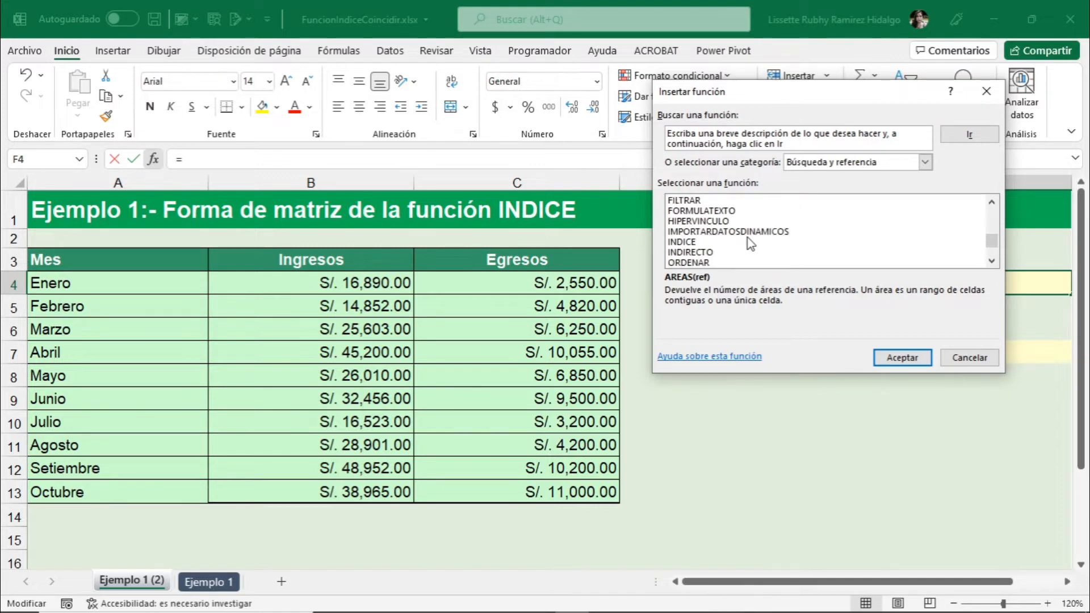
{"action": "left_click", "coordinate": [688, 242]}
{"action": "double_click", "coordinate": [688, 244]}
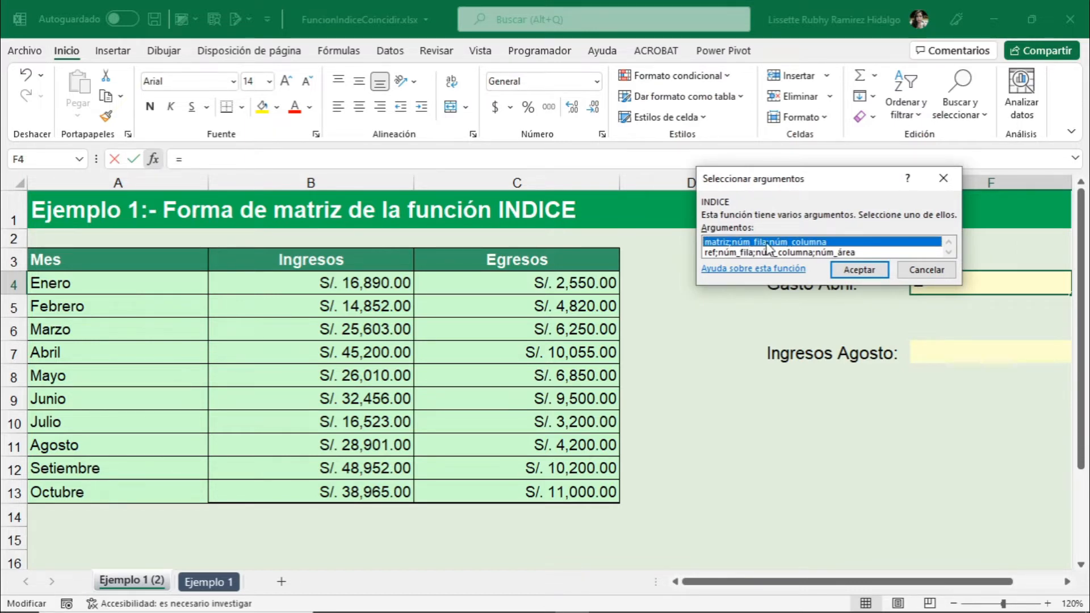
{"action": "left_click", "coordinate": [868, 273]}
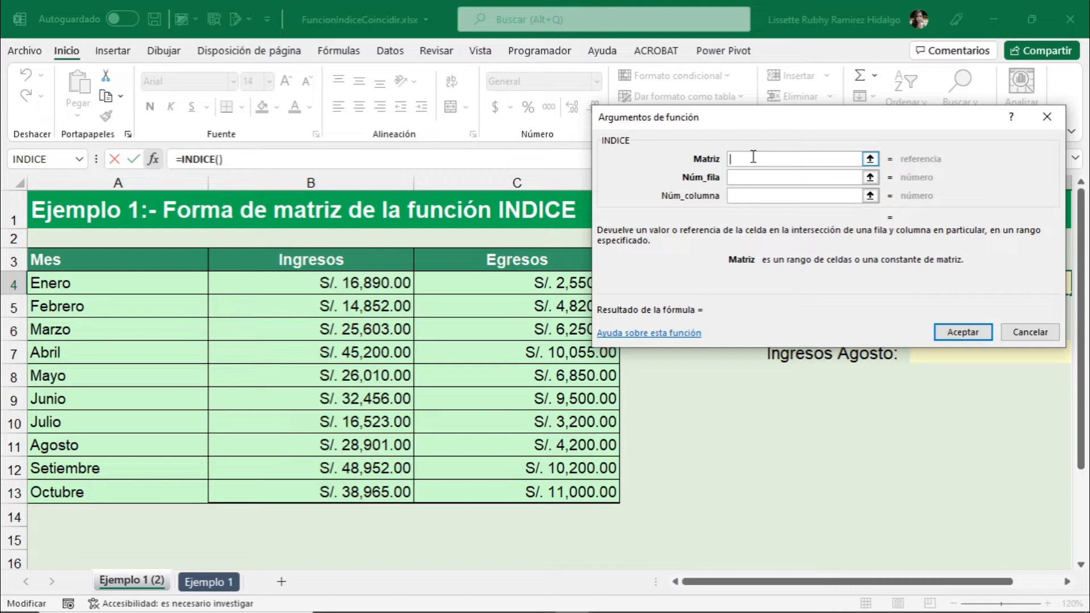
{"action": "left_click_drag", "start_coordinate": [121, 284], "coordinate": [574, 491]}
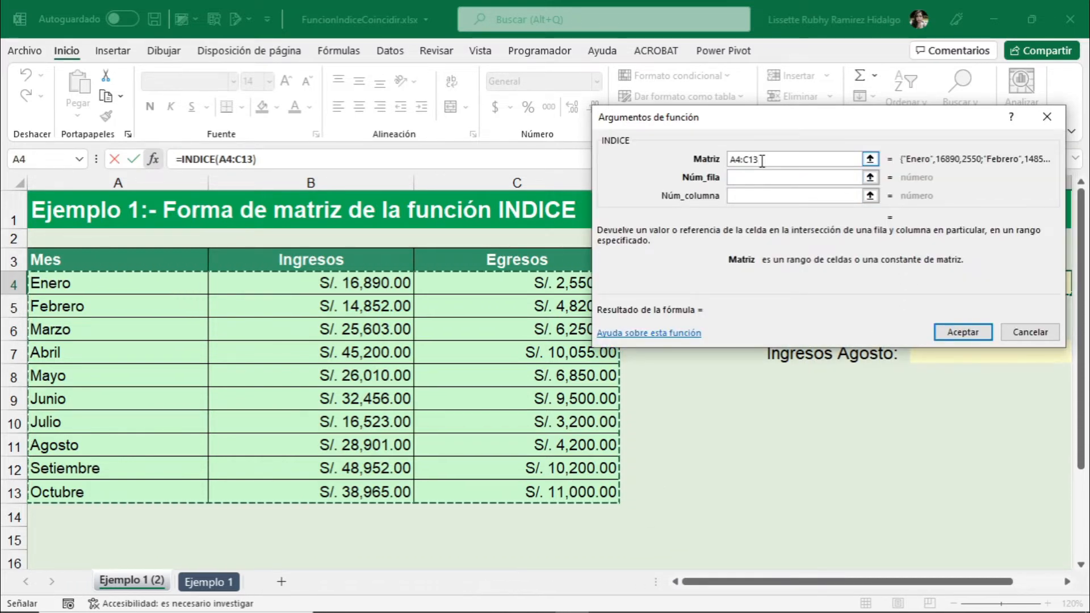
Set the row number argument of INDICE to Coincidir("Abril";A4:A13;0).
{"action": "left_click", "coordinate": [739, 177]}
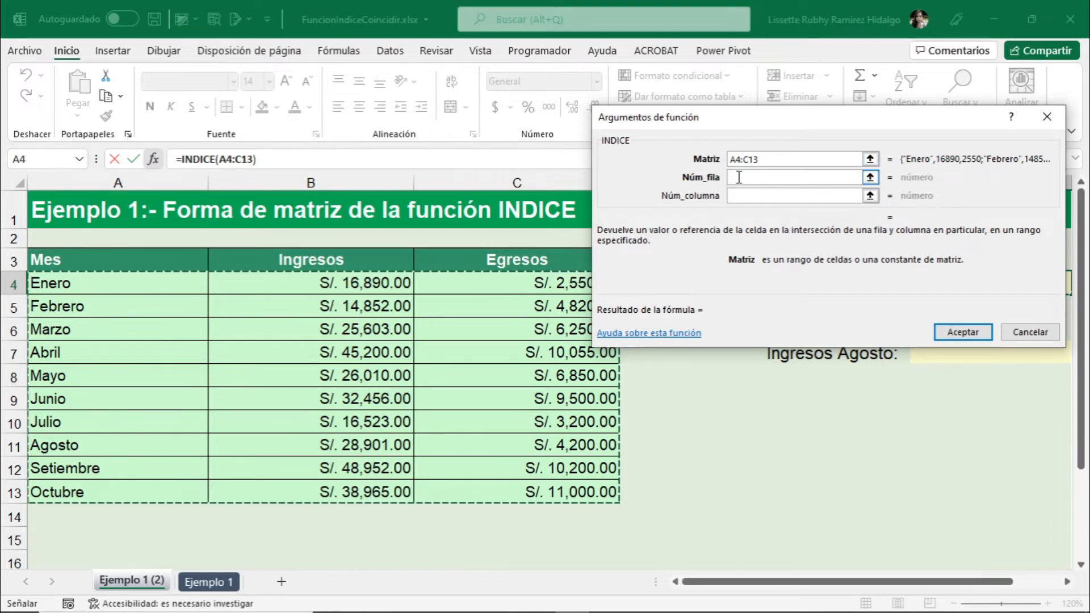
{"action": "left_click", "coordinate": [739, 177]}
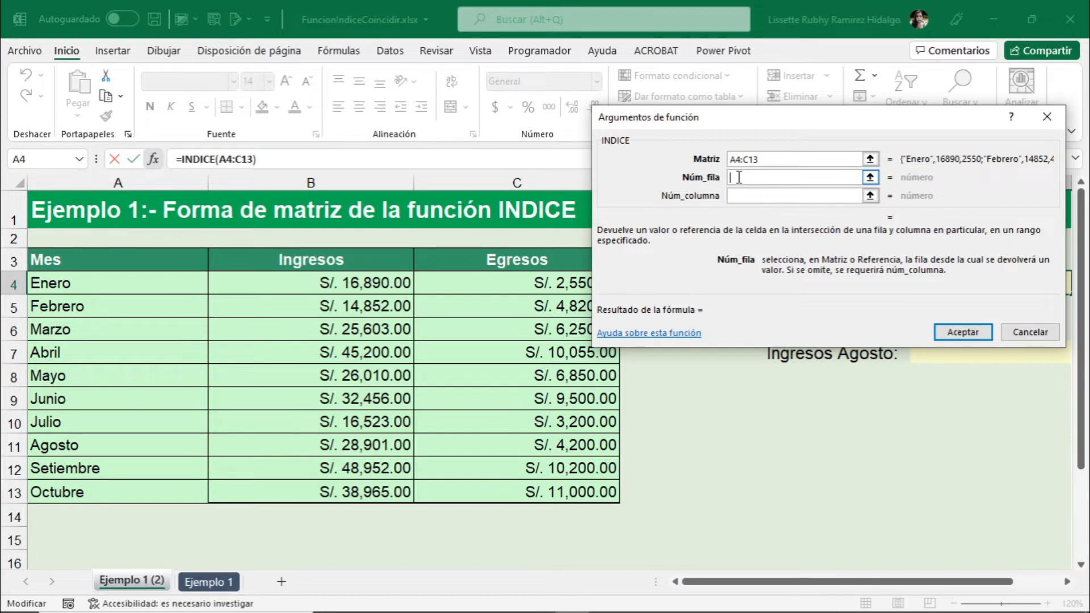
{"action": "type", "text": "Coin"}
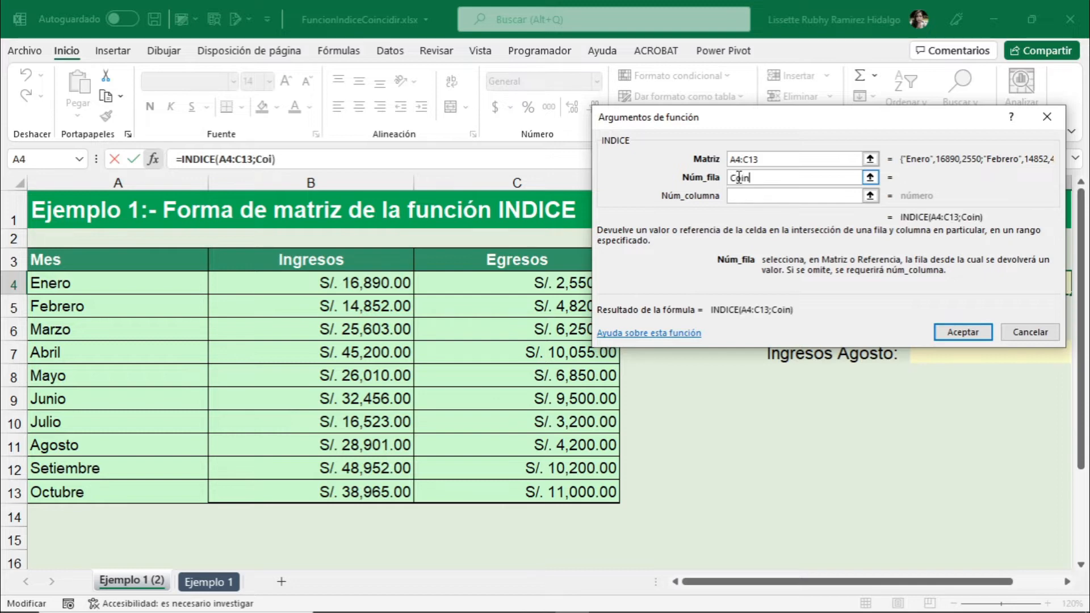
{"action": "type", "text": "cidir"}
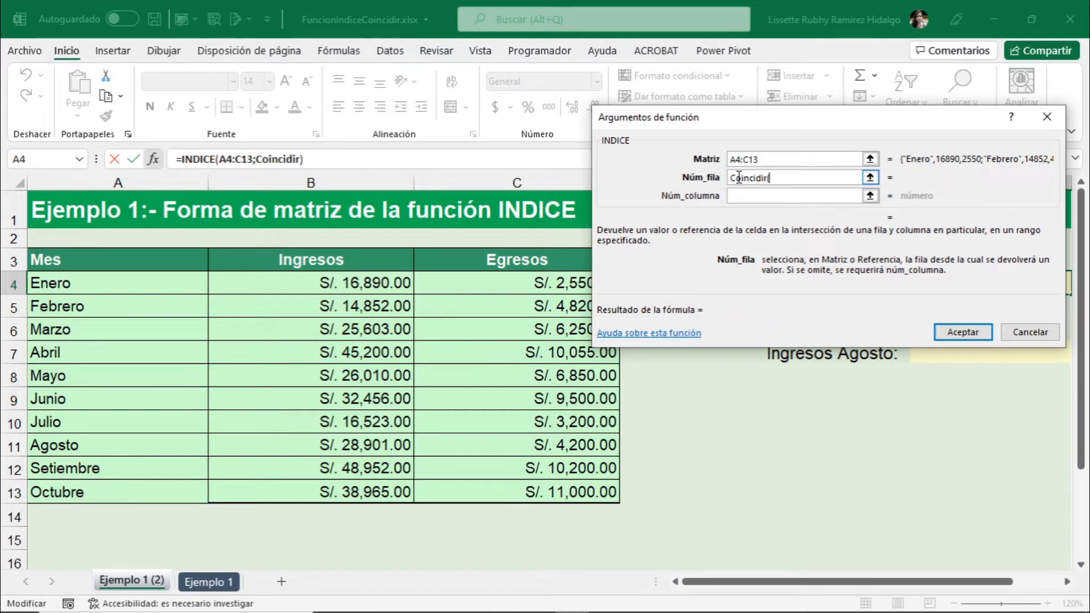
{"action": "type", "text": "("}
{"action": "type", "text": "\"Abril\""}
{"action": "type", "text": ";"}
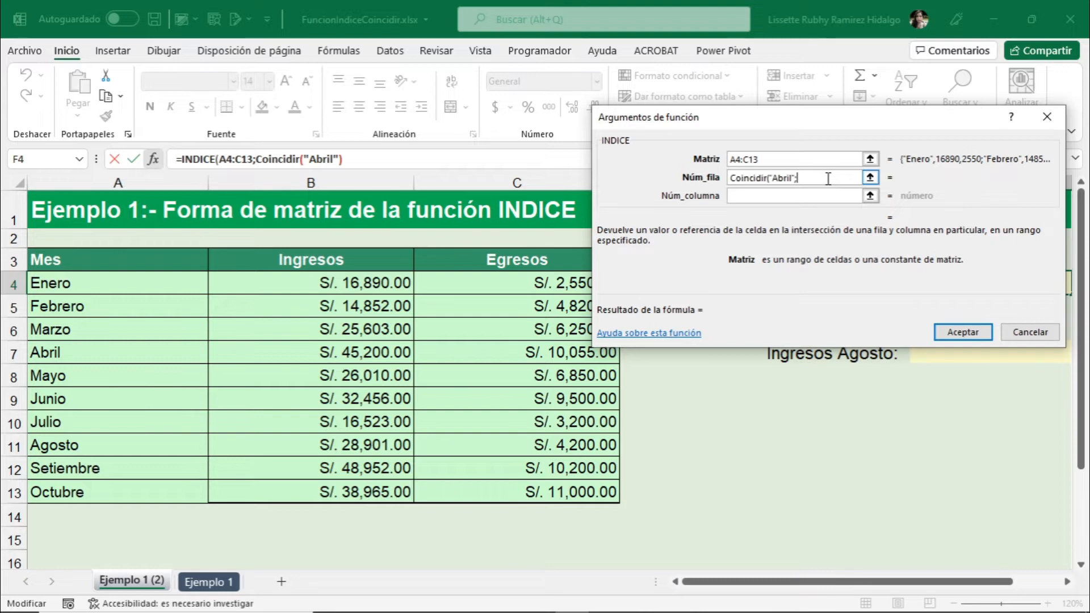
{"action": "left_click", "coordinate": [117, 281]}
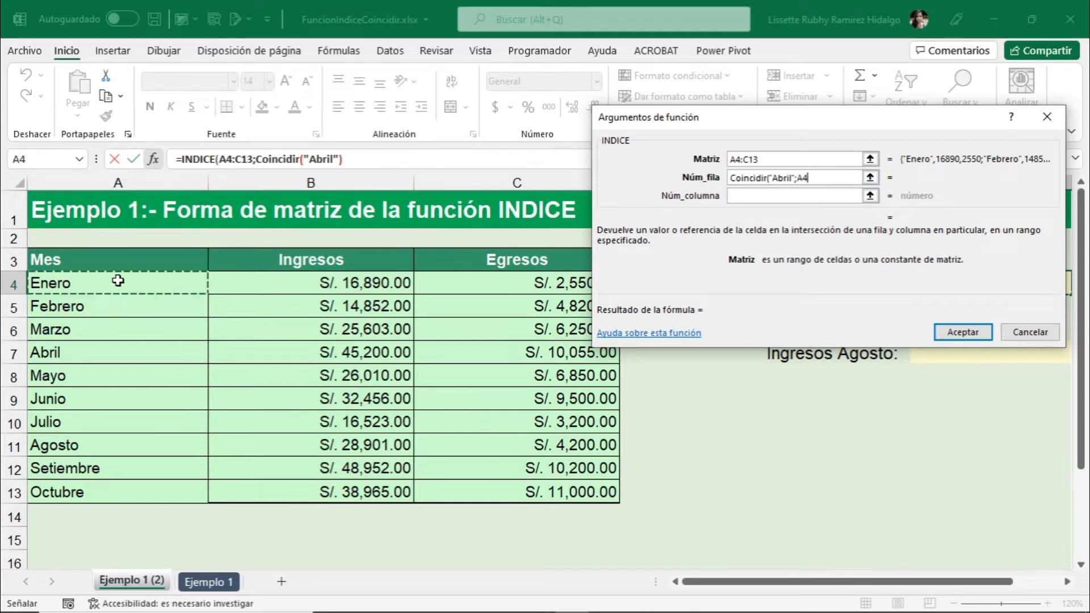
{"action": "left_click_drag", "start_coordinate": [117, 280], "coordinate": [105, 489]}
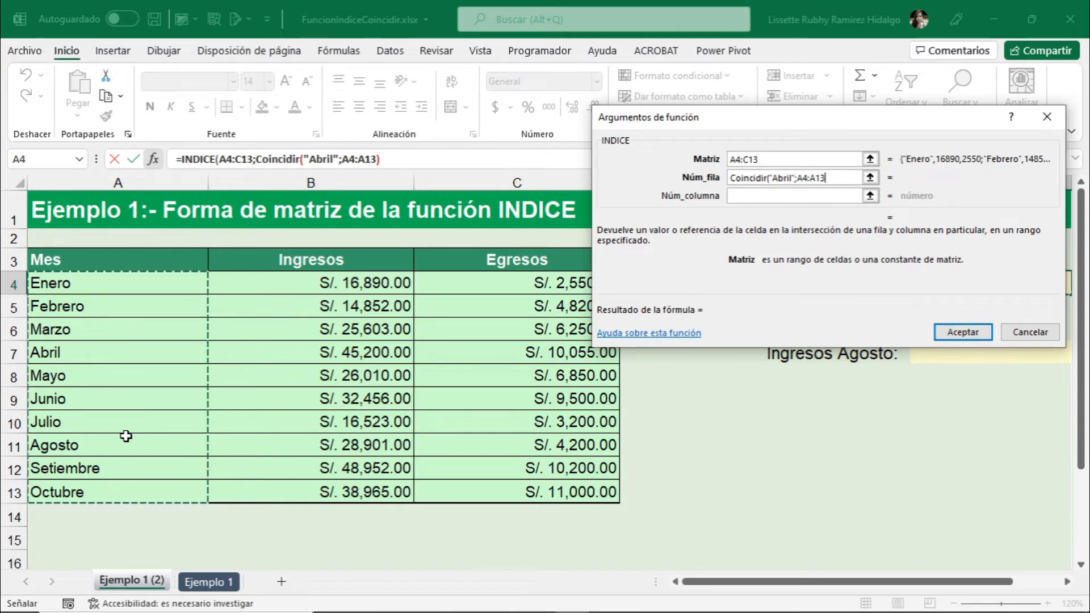
{"action": "type", "text": ";"}
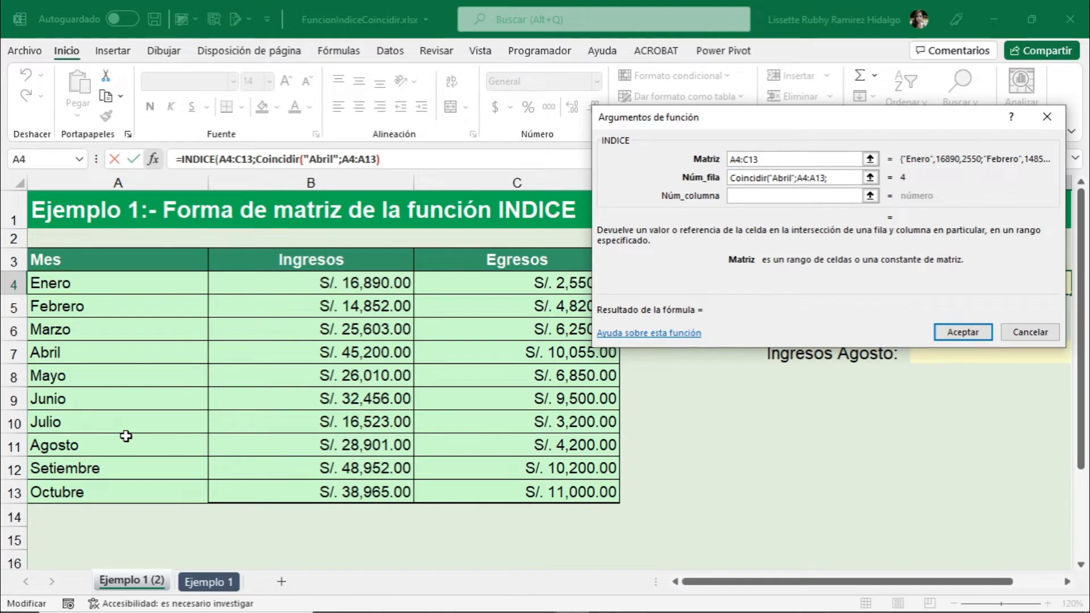
{"action": "type", "text": "0"}
{"action": "type", "text": ")"}
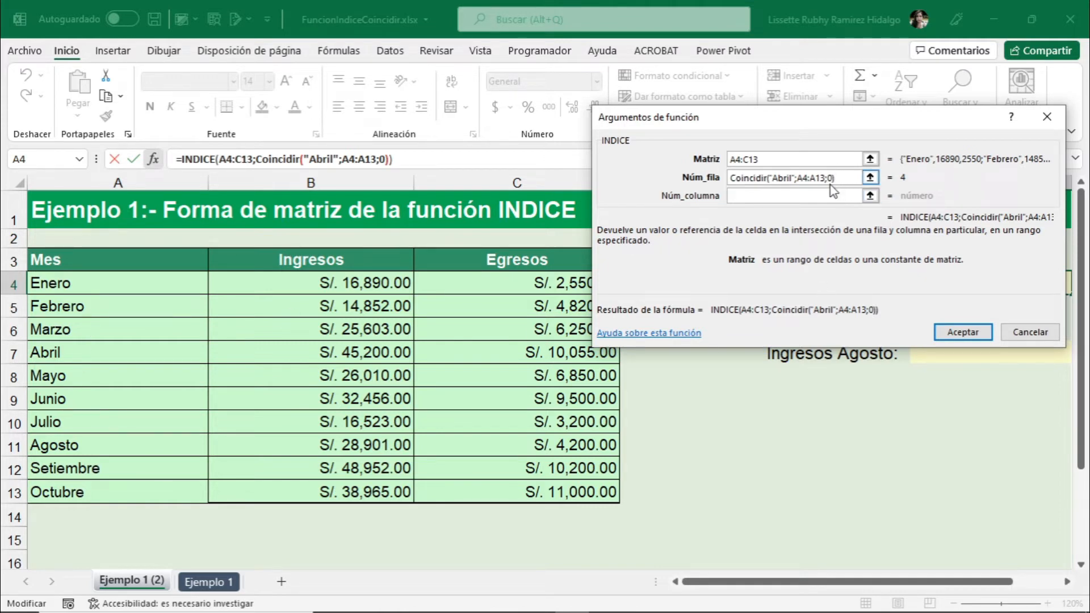
Set the column number argument to 3, accept the Gasto Abril formula and check it against April's Egresos cell.
{"action": "left_click", "coordinate": [780, 197]}
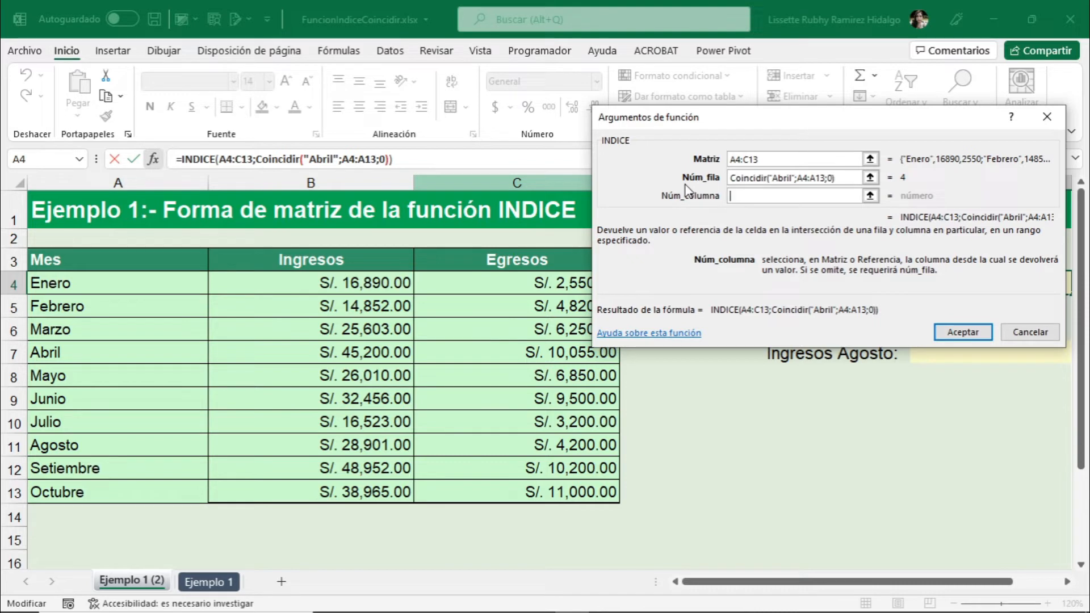
{"action": "type", "text": "3"}
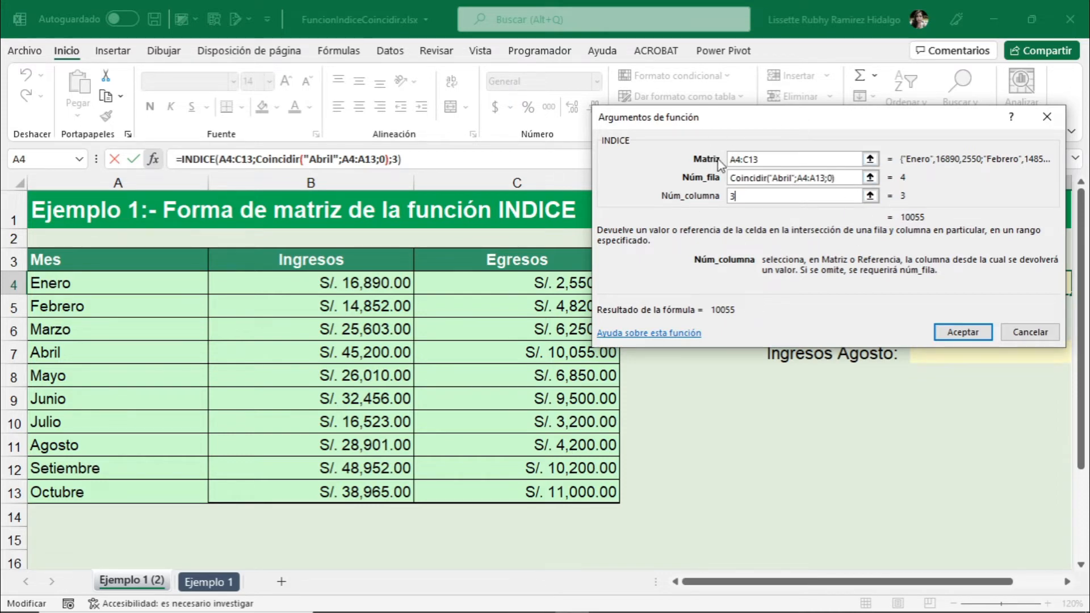
{"action": "left_click", "coordinate": [967, 331]}
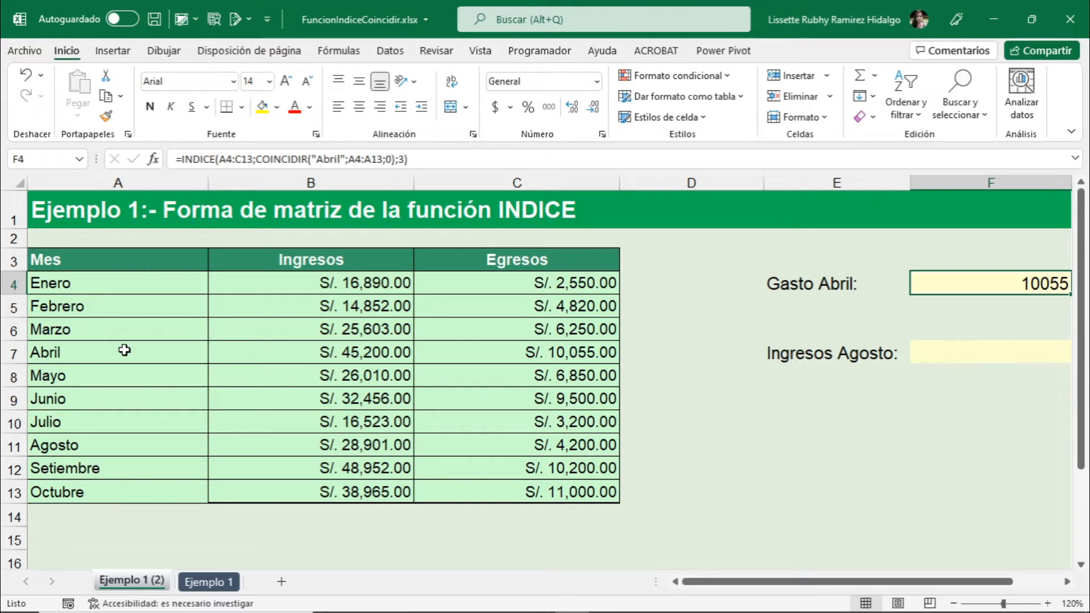
{"action": "left_click", "coordinate": [556, 351]}
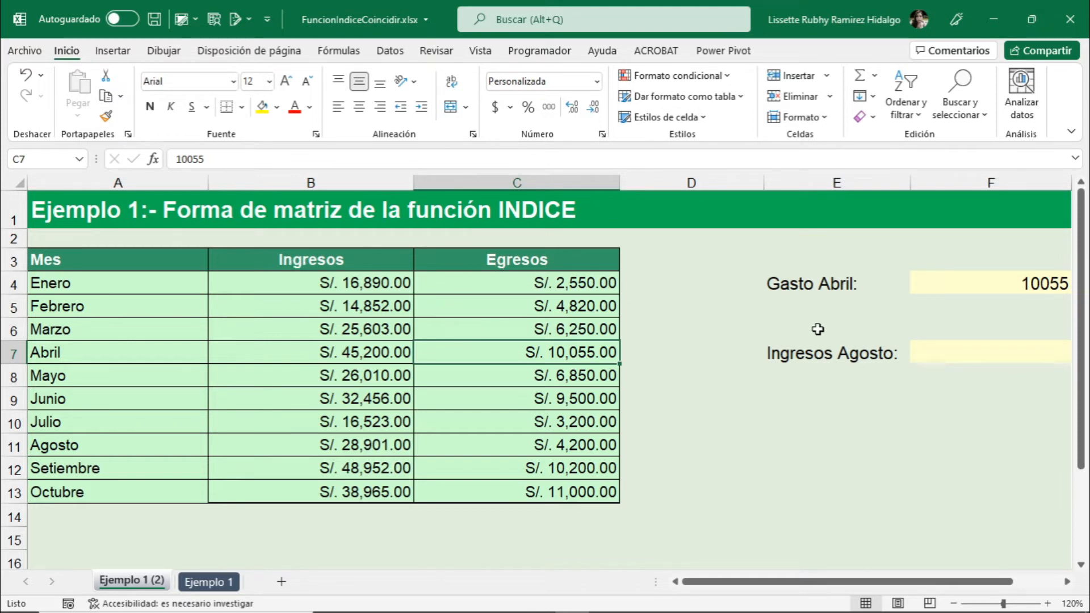
Insert INDICE in its matriz;núm_fila;núm_columna form into the Ingresos Agosto cell F7, with matrix A4:C13 and row number 8.
{"action": "left_click", "coordinate": [951, 351]}
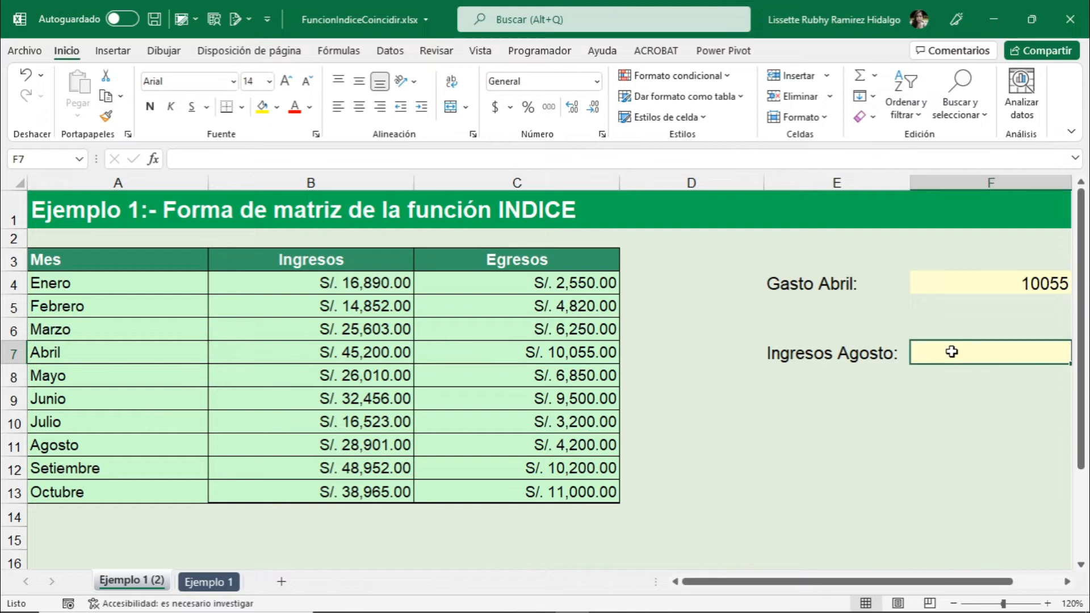
{"action": "left_click", "coordinate": [153, 159]}
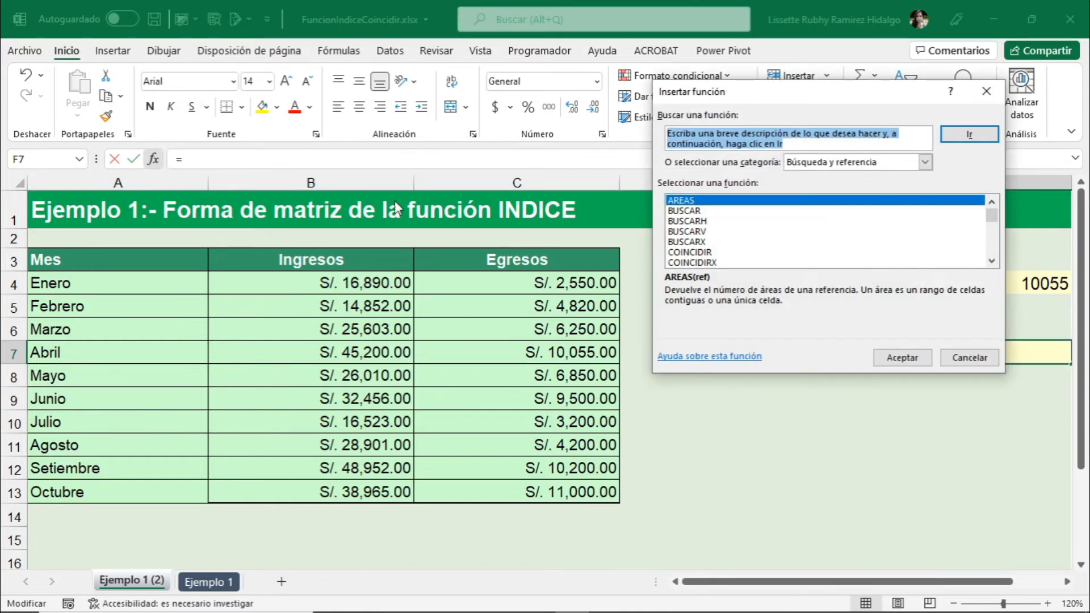
{"action": "scroll", "coordinate": [695, 243], "scroll_direction": "down", "scroll_amount": 2}
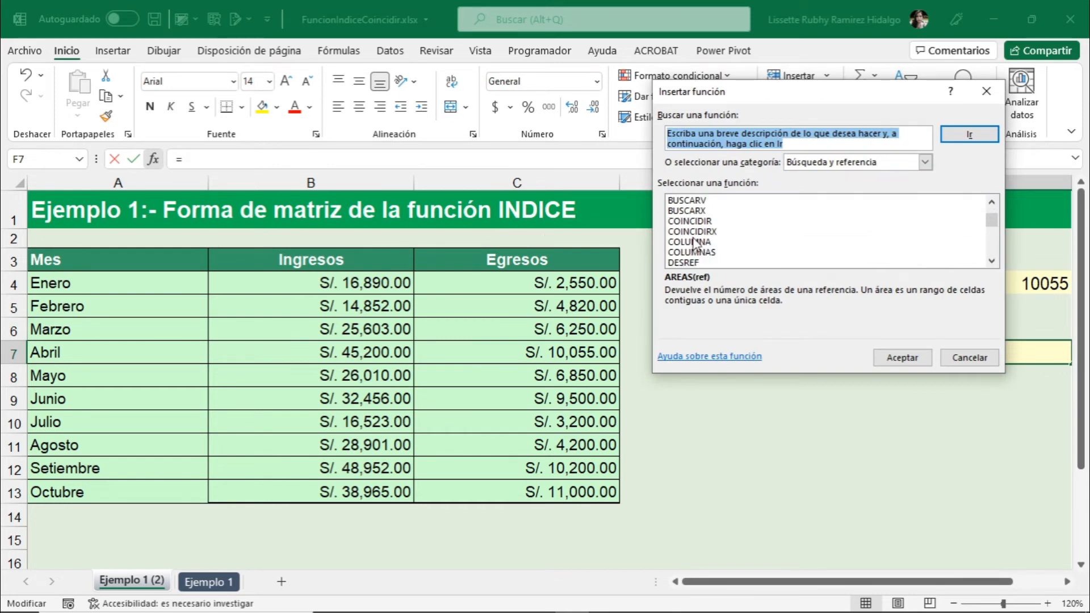
{"action": "scroll", "coordinate": [695, 243], "scroll_direction": "down", "scroll_amount": 2}
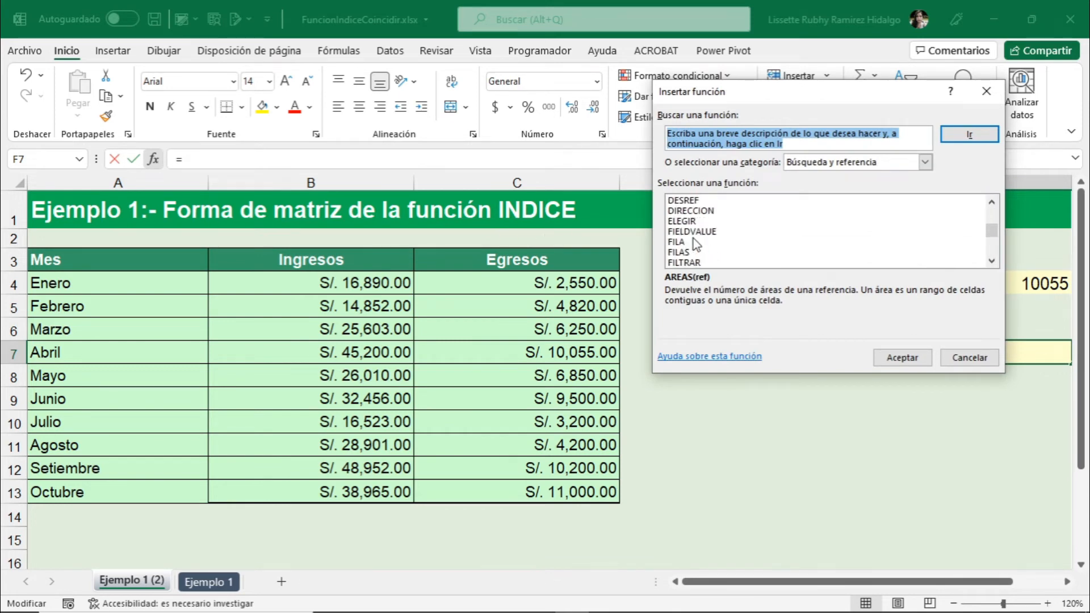
{"action": "scroll", "coordinate": [695, 243], "scroll_direction": "down", "scroll_amount": 2}
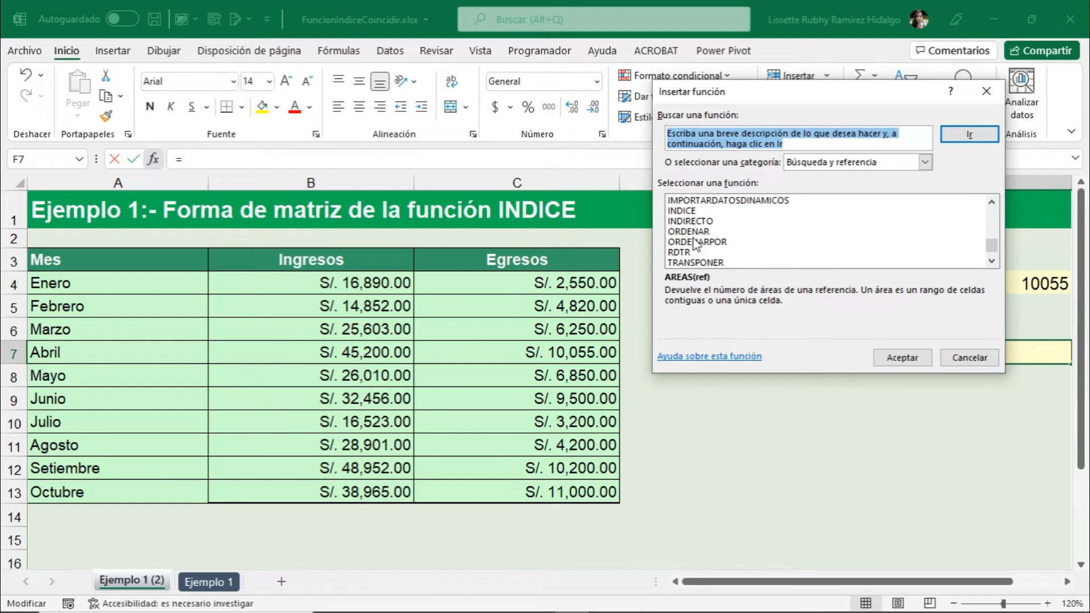
{"action": "double_click", "coordinate": [690, 210]}
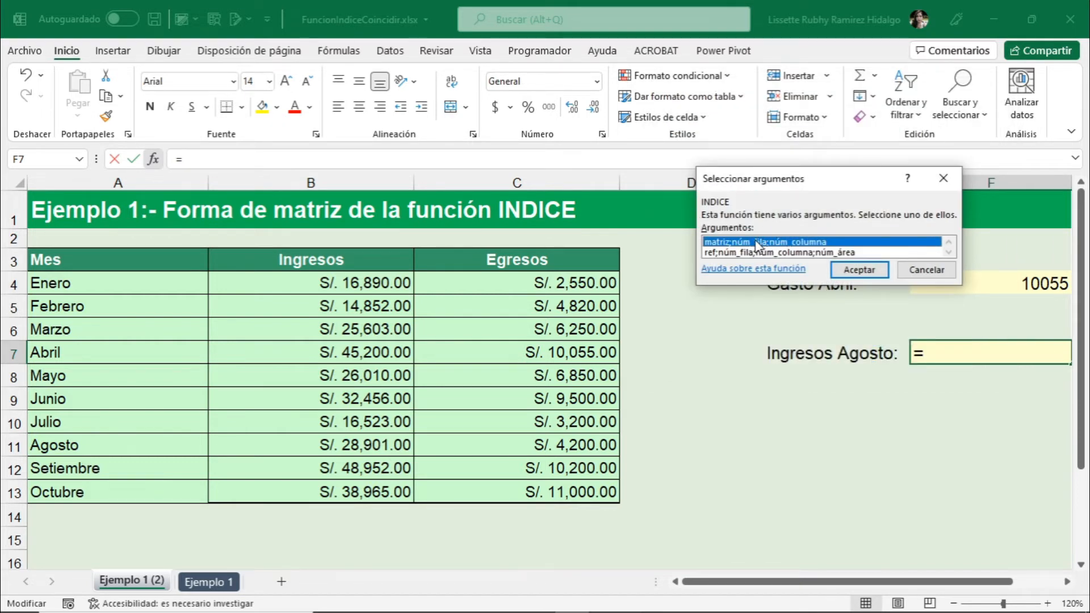
{"action": "left_click", "coordinate": [859, 270]}
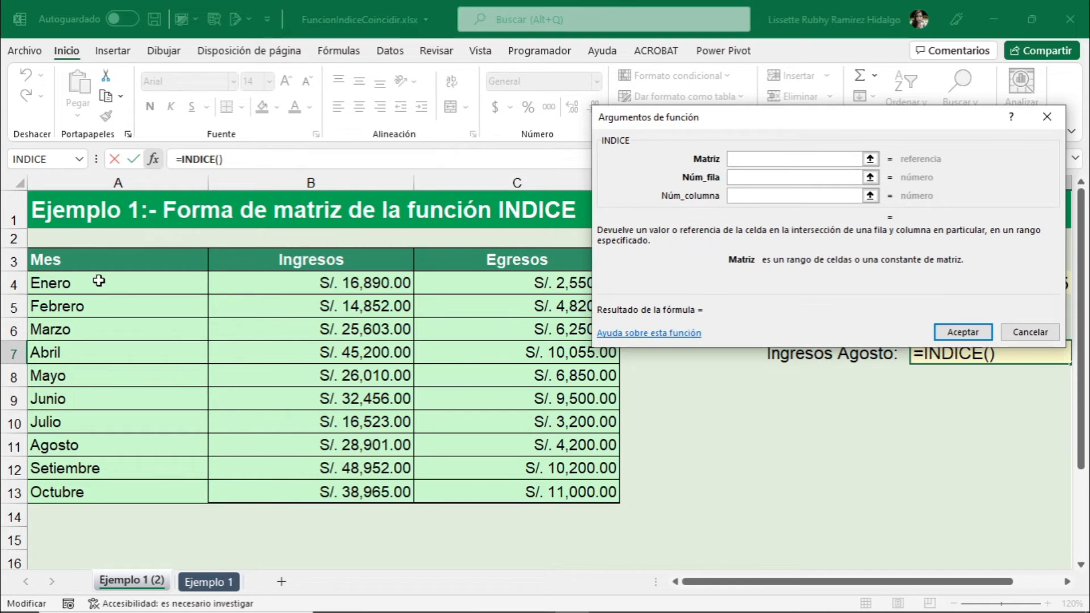
{"action": "left_click_drag", "start_coordinate": [97, 280], "coordinate": [511, 492]}
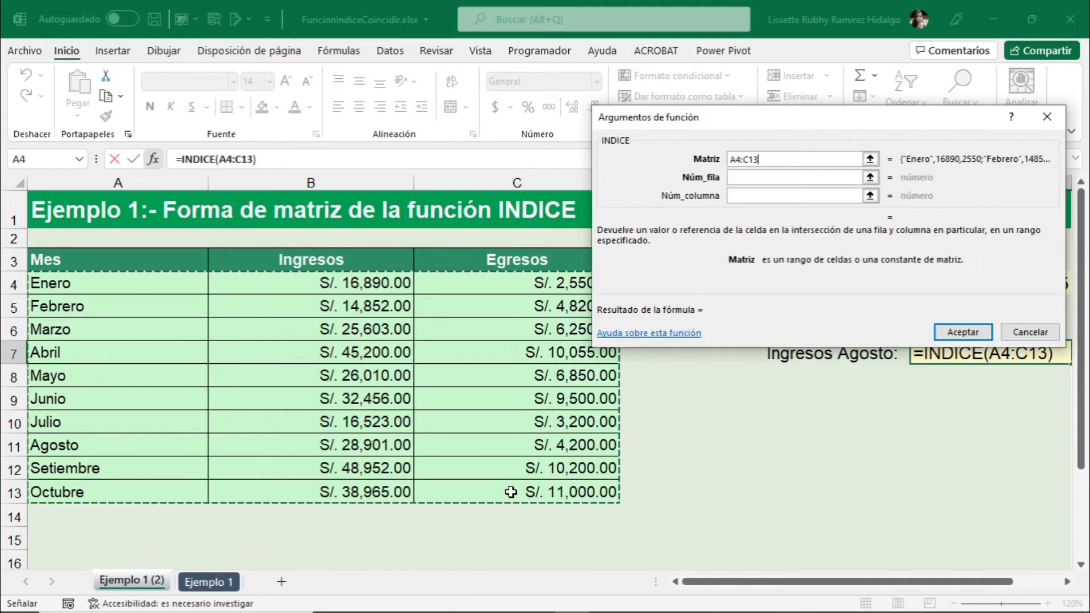
{"action": "left_click", "coordinate": [758, 180]}
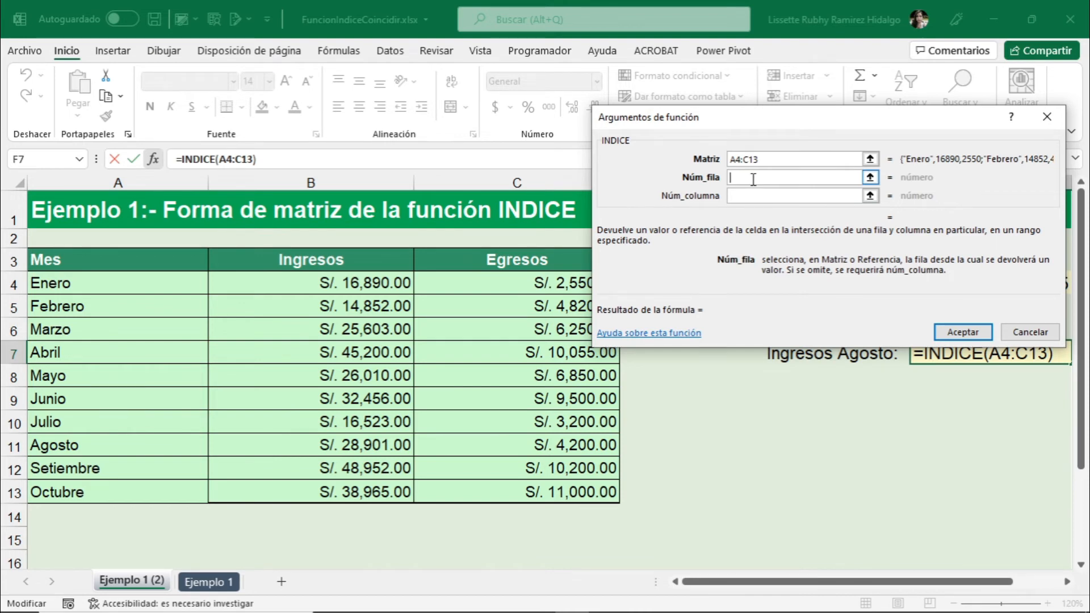
{"action": "type", "text": "8"}
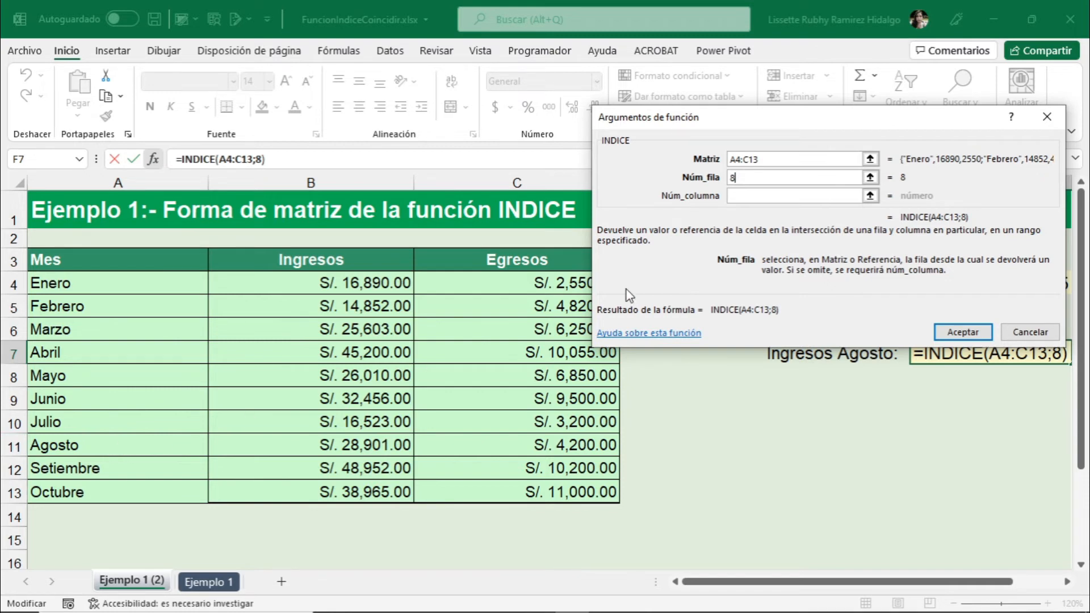
Set the column number argument to Coincidir("Ingresos";A3:C3;0), accept the Ingresos Agosto formula and check it against August's Ingresos cell.
{"action": "left_click", "coordinate": [738, 196]}
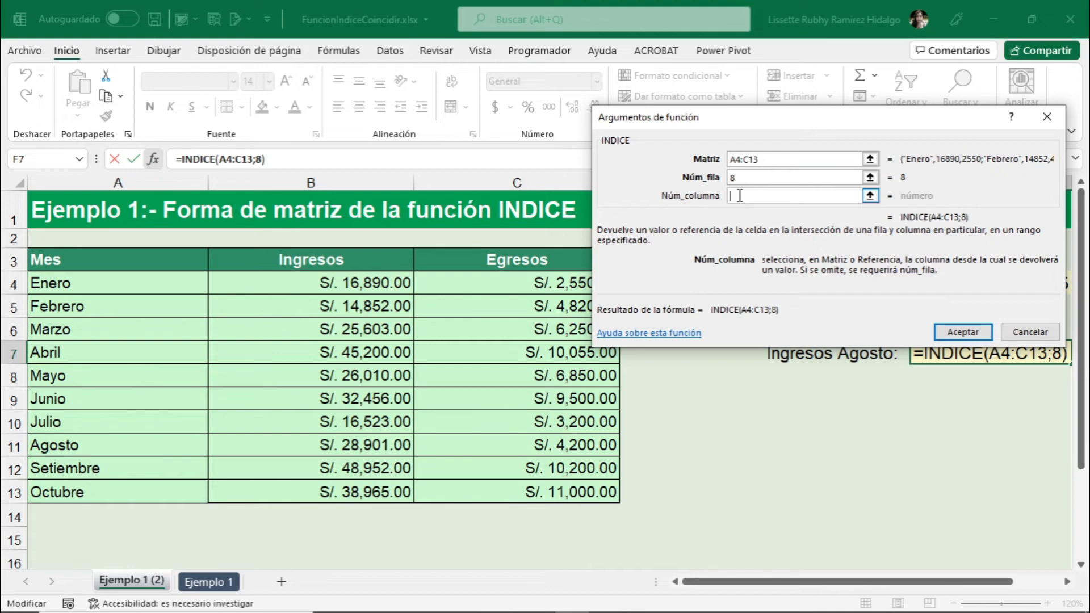
{"action": "type", "text": "Coincidir("}
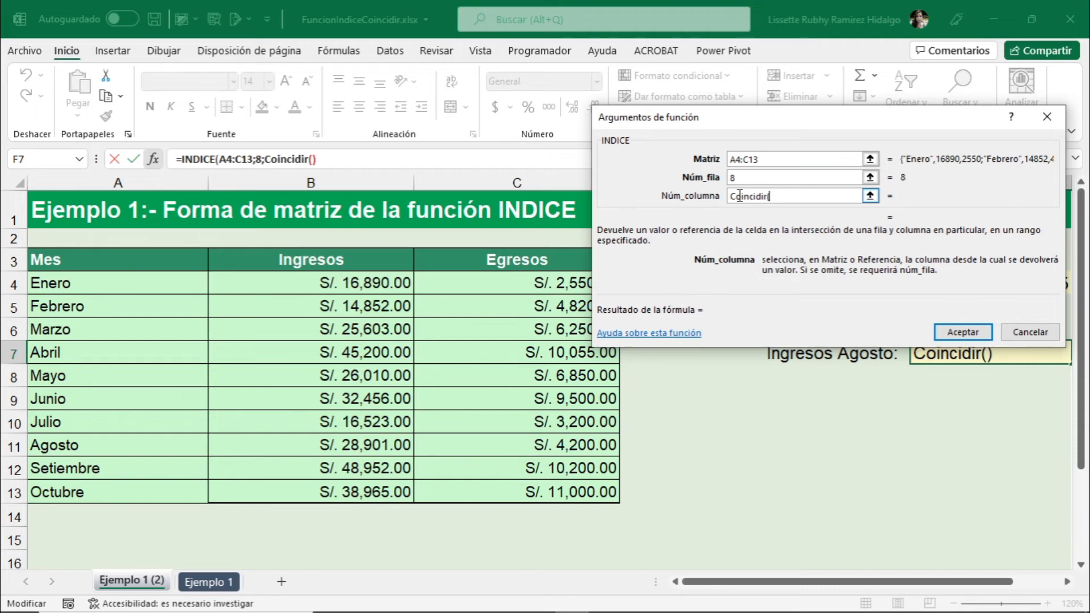
{"action": "type", "text": "\"Ingre"}
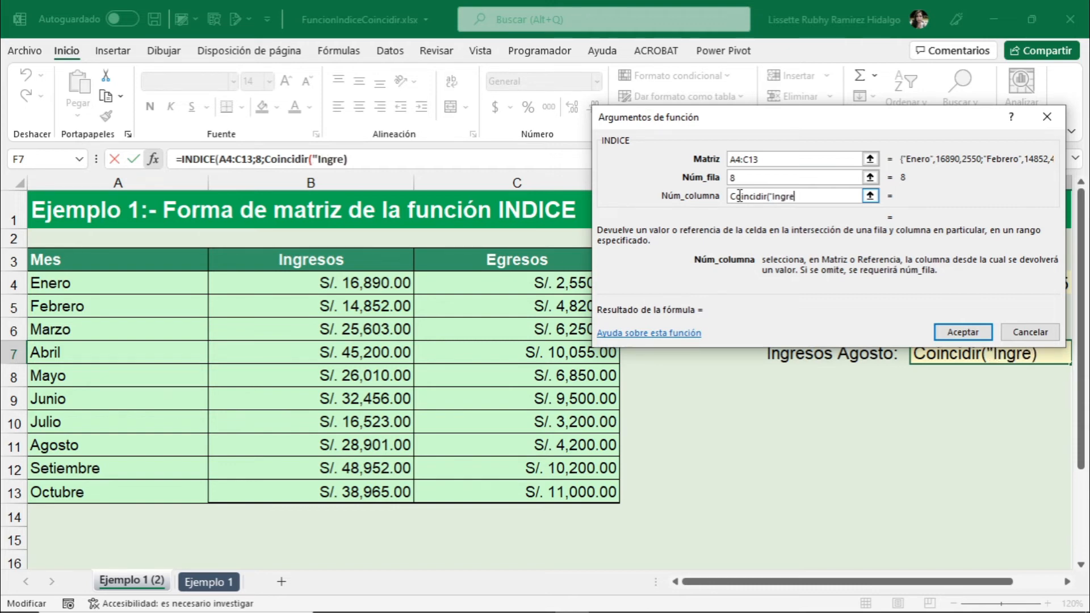
{"action": "type", "text": "sos\""}
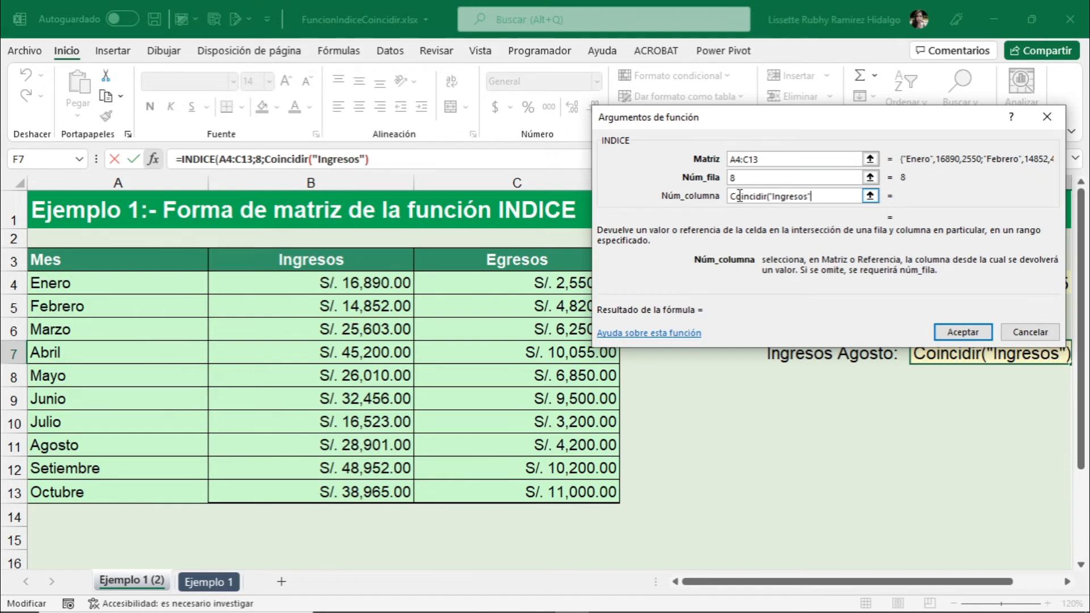
{"action": "type", "text": ";"}
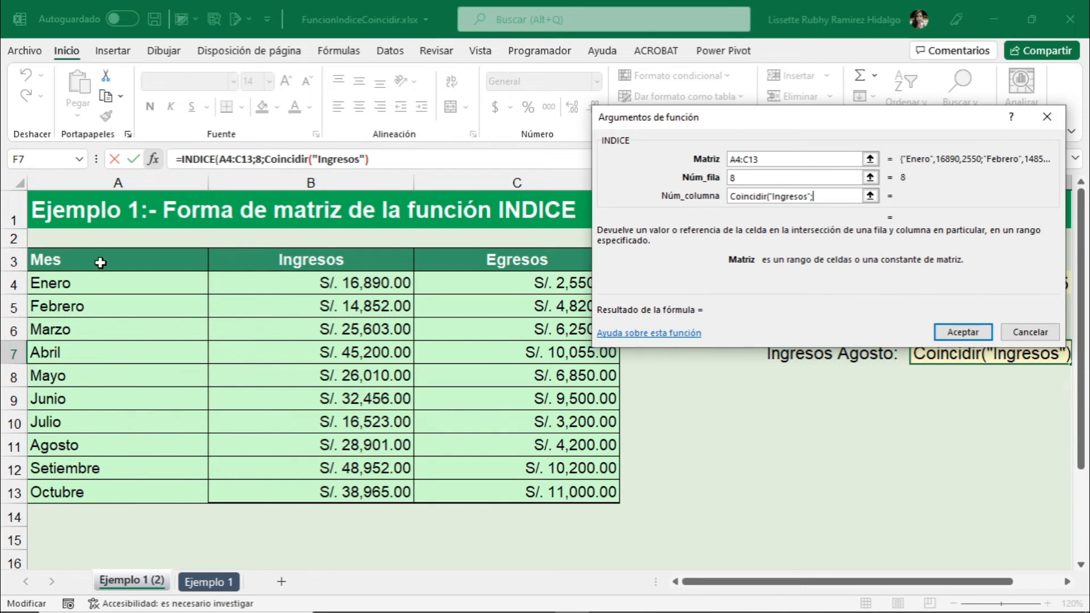
{"action": "left_click_drag", "start_coordinate": [100, 259], "coordinate": [470, 256]}
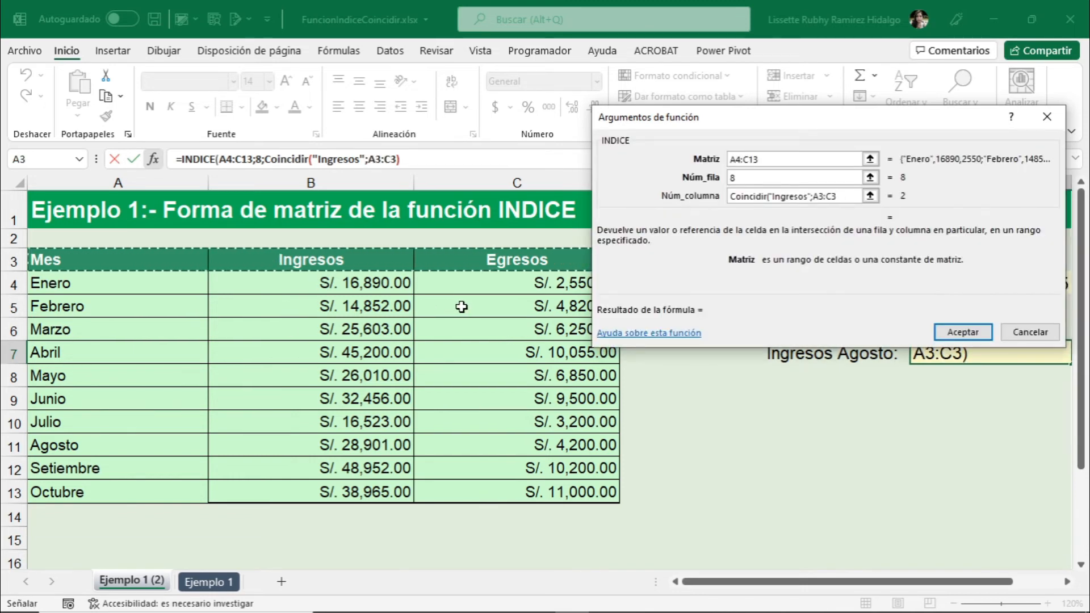
{"action": "type", "text": ";"}
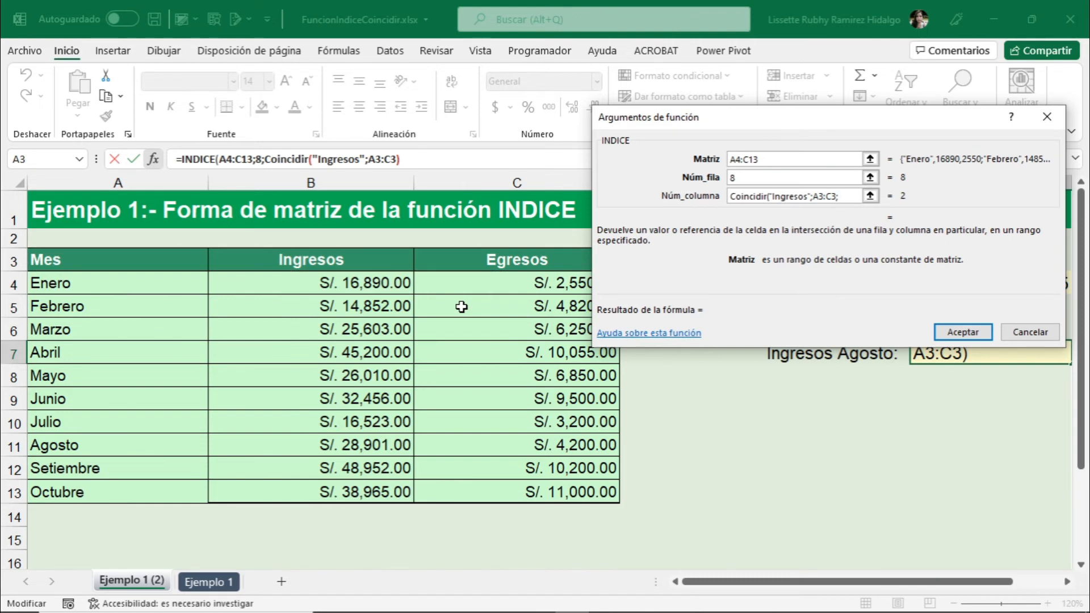
{"action": "type", "text": "0"}
{"action": "type", "text": ")"}
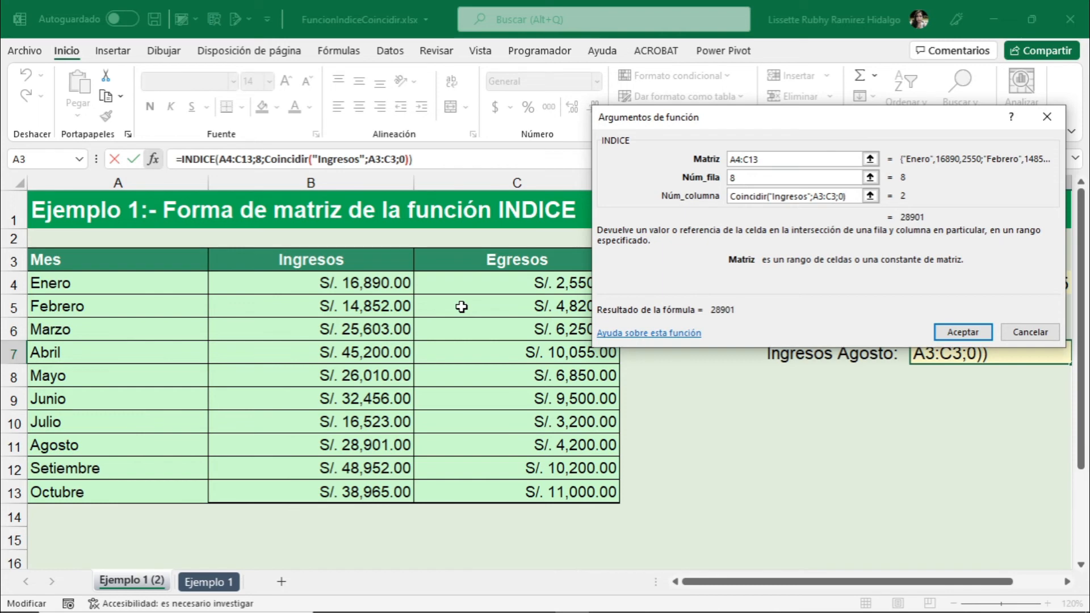
{"action": "left_click", "coordinate": [959, 333]}
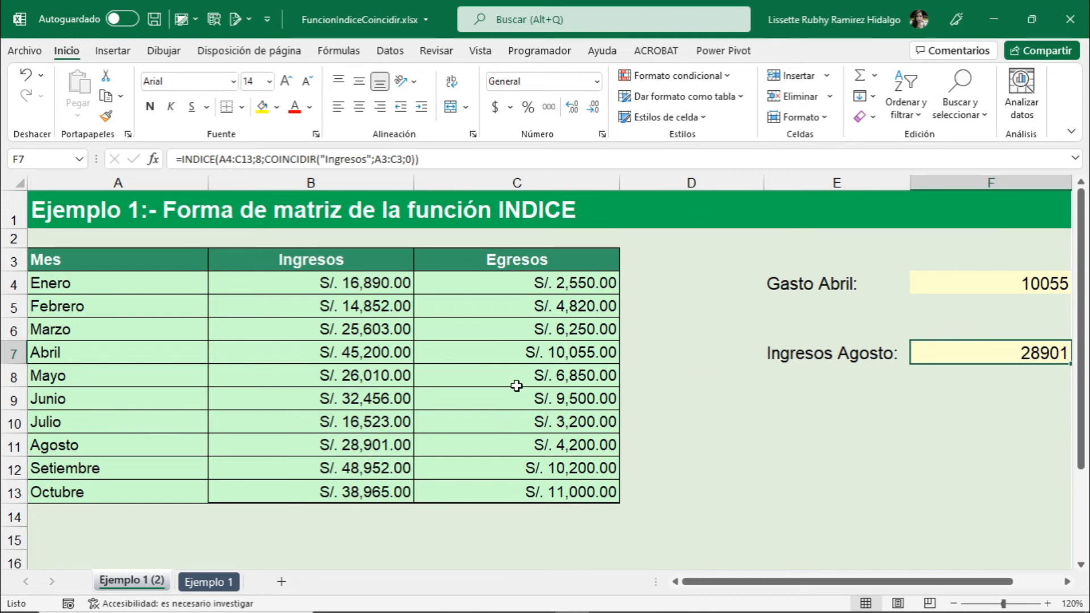
{"action": "left_click", "coordinate": [345, 448]}
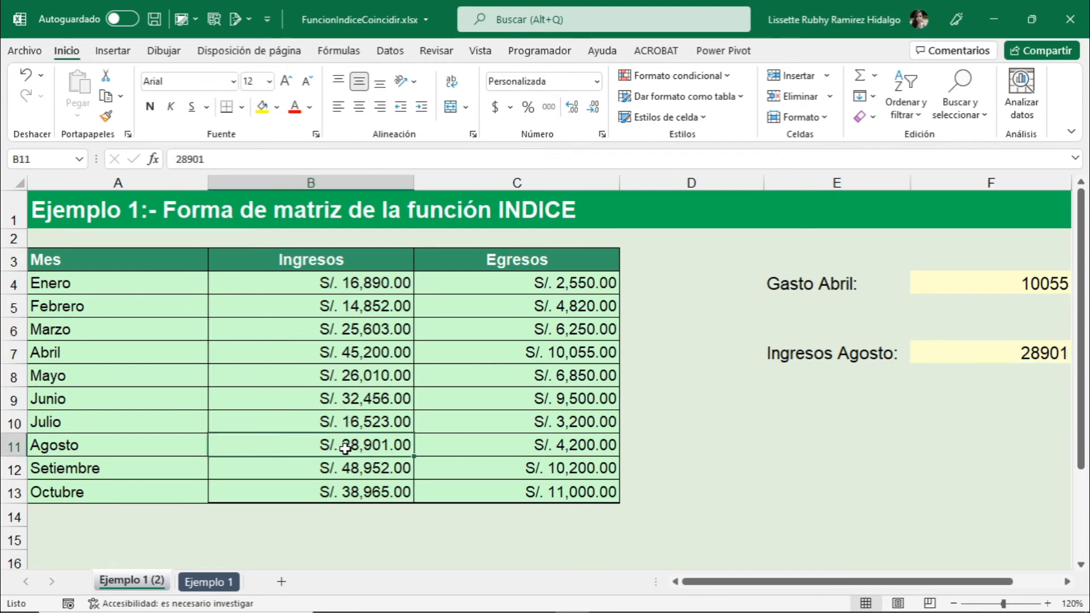